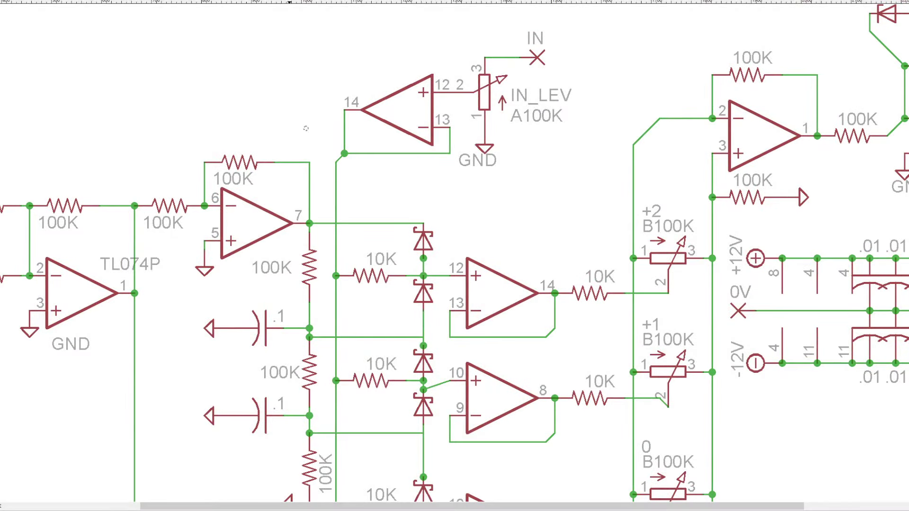
- Examine the IN_LEV input buffer and the column of diode-clamped op-amp stages down to the lowest one
middle_drag(366, 151, 366, 160)
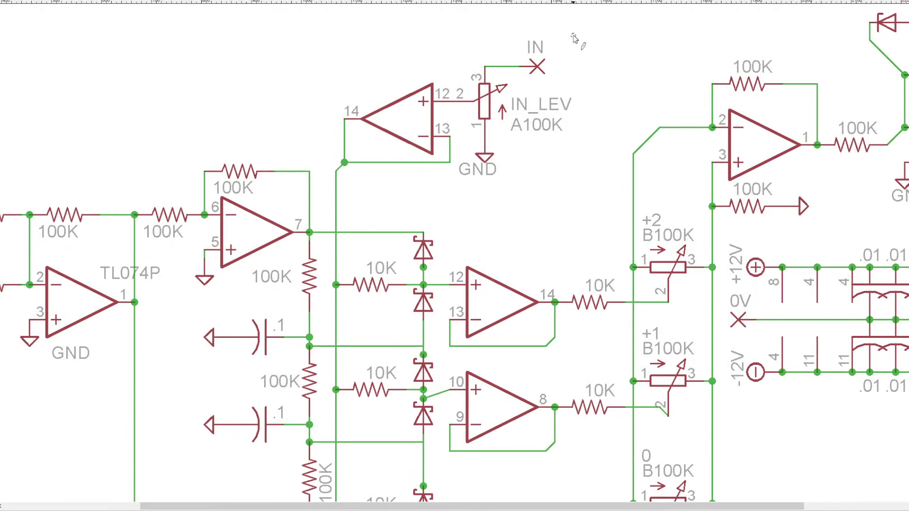
scroll(561, 38, up, 4)
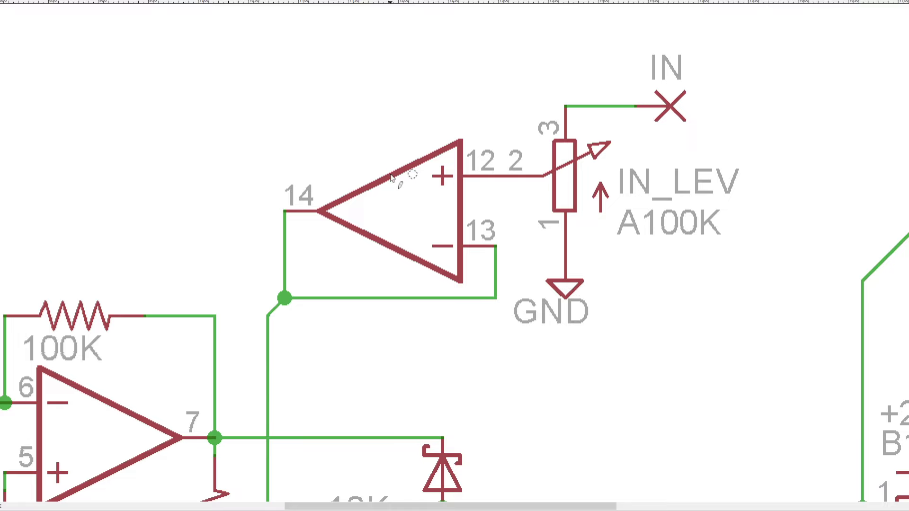
middle_drag(321, 229, 399, 136)
scroll(399, 138, down, 3)
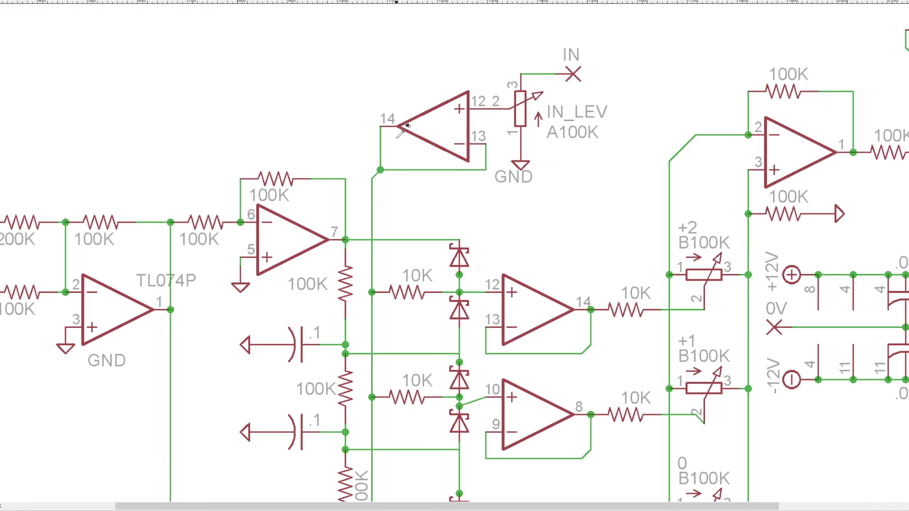
scroll(398, 192, down, 2)
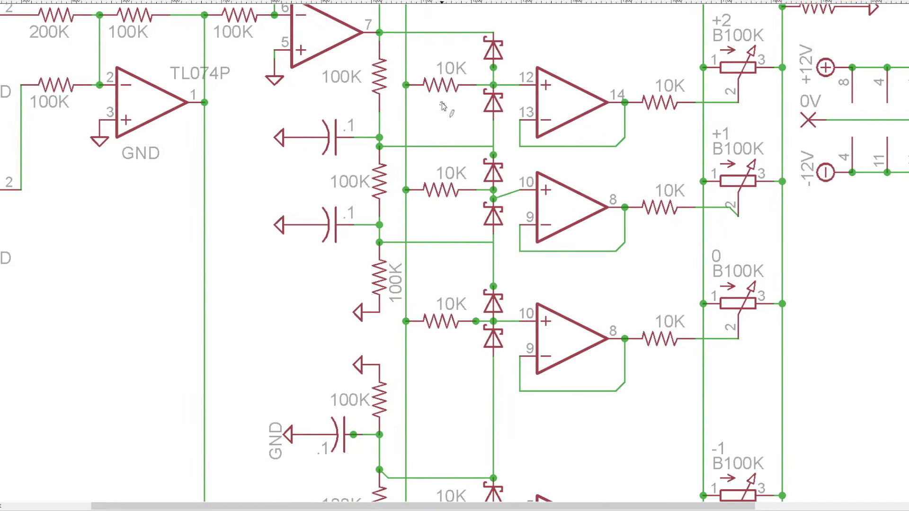
scroll(451, 232, down, 3)
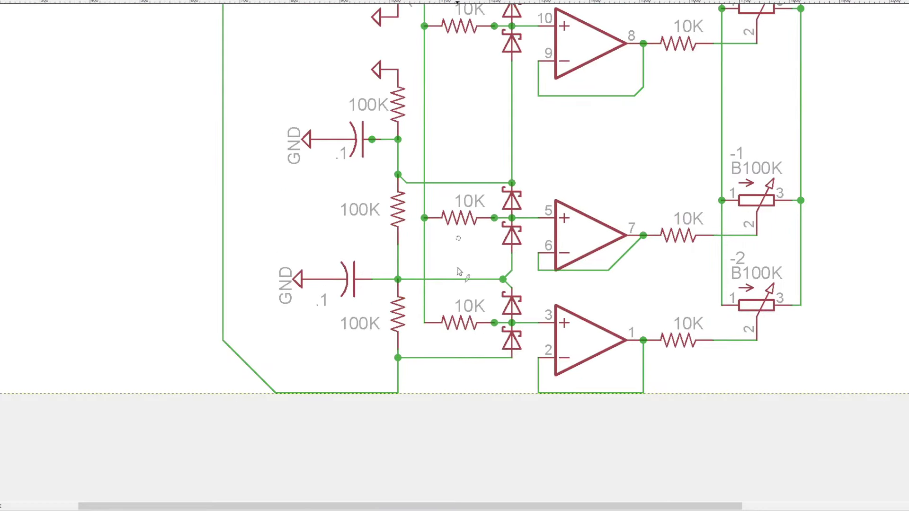
scroll(471, 183, up, 3)
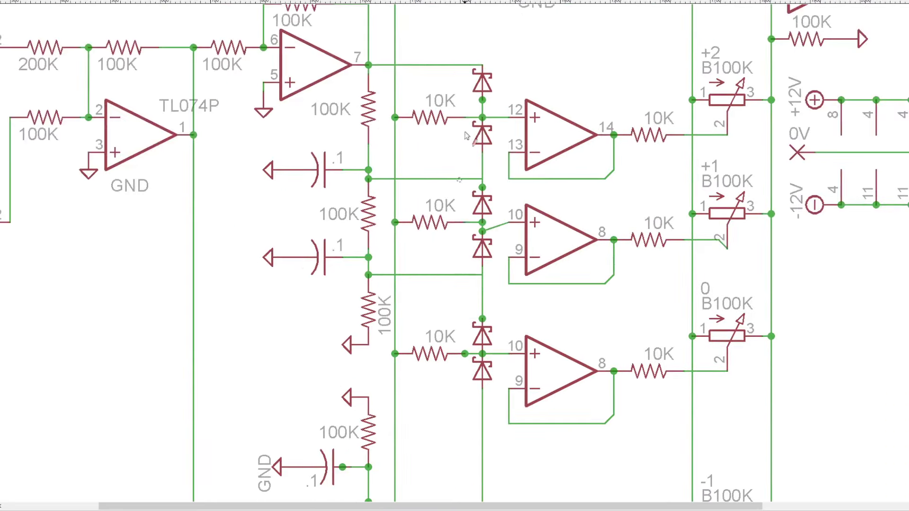
- Circle the uppermost diode-clamped stage in purple, from its 10K input resistor to the op-amp output at pin 14
scroll(471, 97, up, 2)
ctrl+scroll(466, 105, up, 2)
middle_drag(466, 166, 396, 93)
ctrl+scroll(398, 94, down, 1)
mouse_move(331, 254)
mouse_down()
mouse_move(259, 219)
mouse_move(333, 142)
mouse_move(534, 102)
mouse_move(680, 179)
mouse_move(710, 223)
mouse_move(710, 283)
mouse_move(692, 334)
mouse_move(502, 342)
mouse_move(299, 246)
mouse_up()
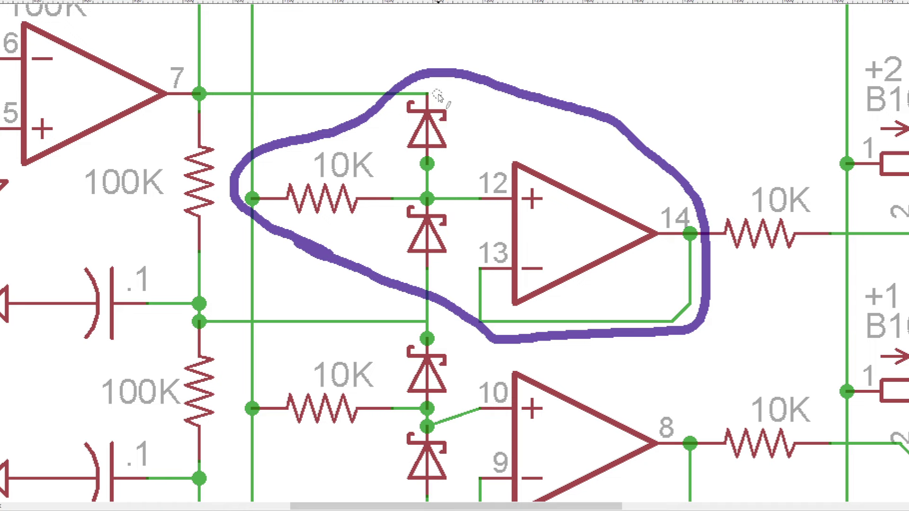
- Mark both ends of the circled stage's diode pair and trace the signal line down to its 10K input resistor
drag(443, 88, 460, 90)
drag(441, 283, 457, 284)
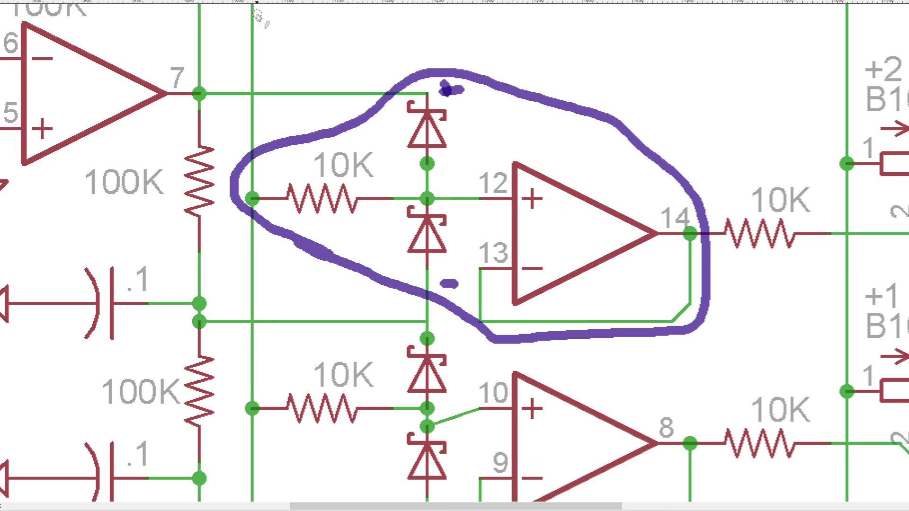
drag(254, 28, 252, 198)
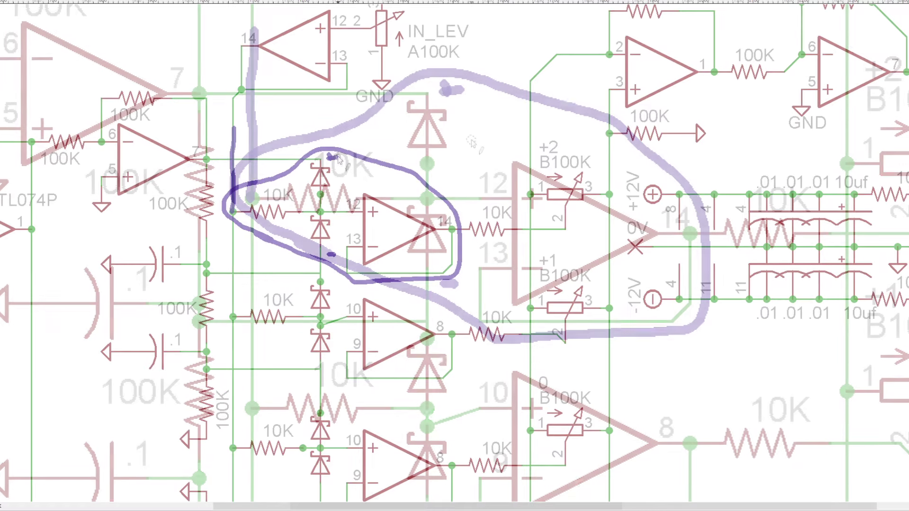
- Trace the circled stage's output from pin 14 past the 10K resistor to the wiper of the +2 potentiometer
ctrl+scroll(325, 166, up, 3)
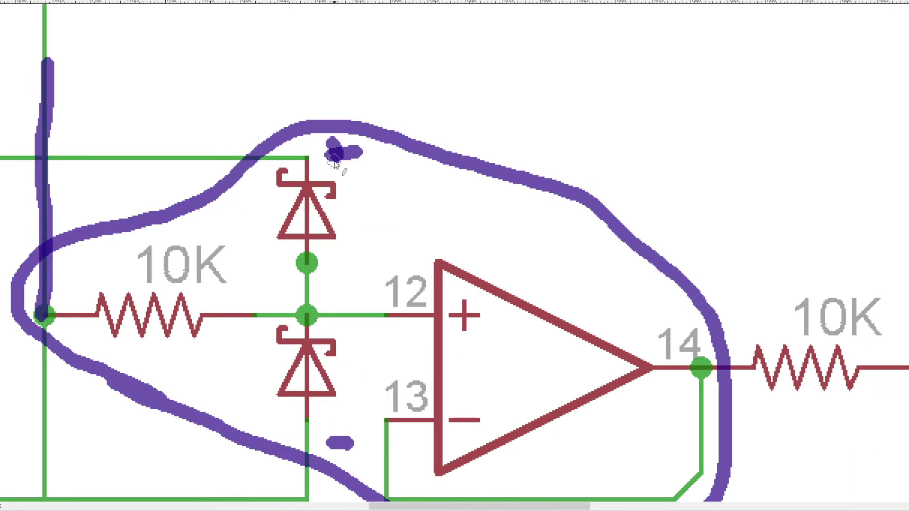
middle_drag(370, 429, 40, 399)
scroll(391, 312, down, 2)
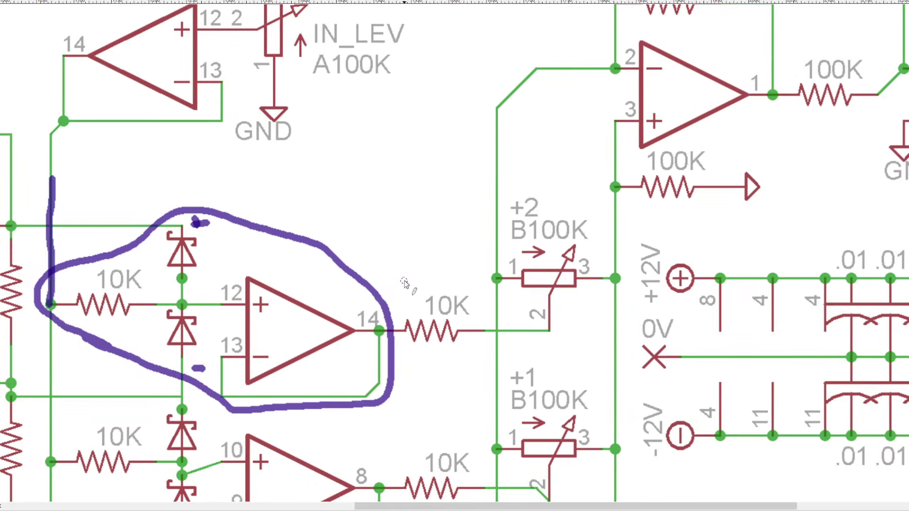
middle_drag(405, 284, 301, 315)
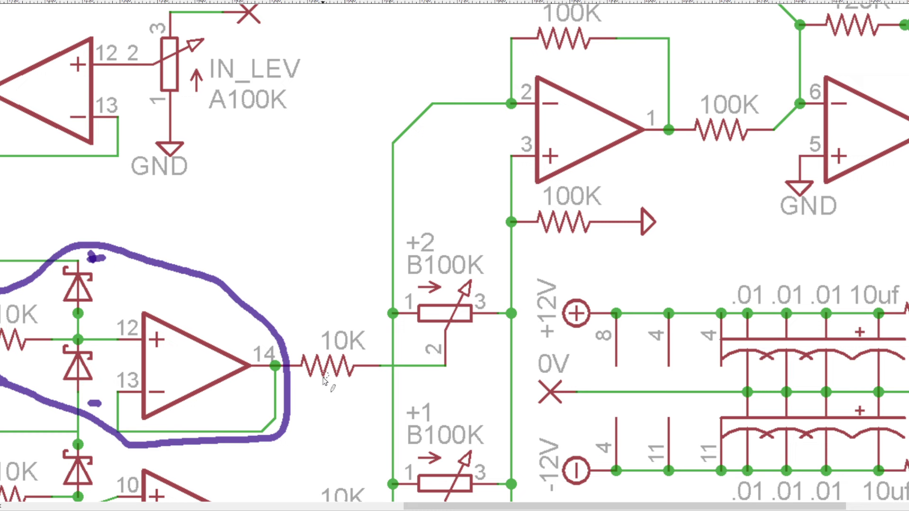
mouse_move(276, 379)
mouse_down()
mouse_move(410, 385)
mouse_move(445, 377)
mouse_move(449, 333)
mouse_up()
- Trace the +2 potentiometer's outer pins to op-amp inputs 2 and 3, and draw an arrow from that amplifier's output
middle_drag(409, 279, 390, 372)
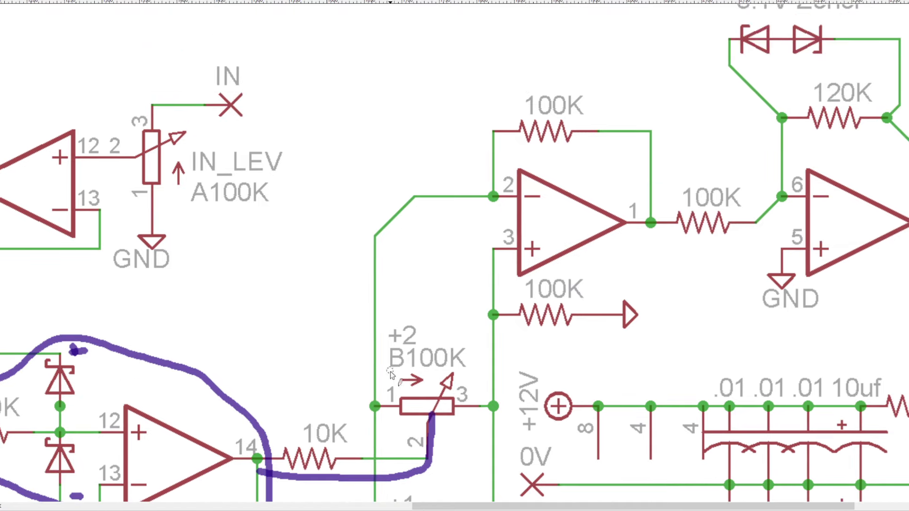
mouse_move(365, 396)
mouse_down()
mouse_move(392, 215)
mouse_move(509, 197)
mouse_up()
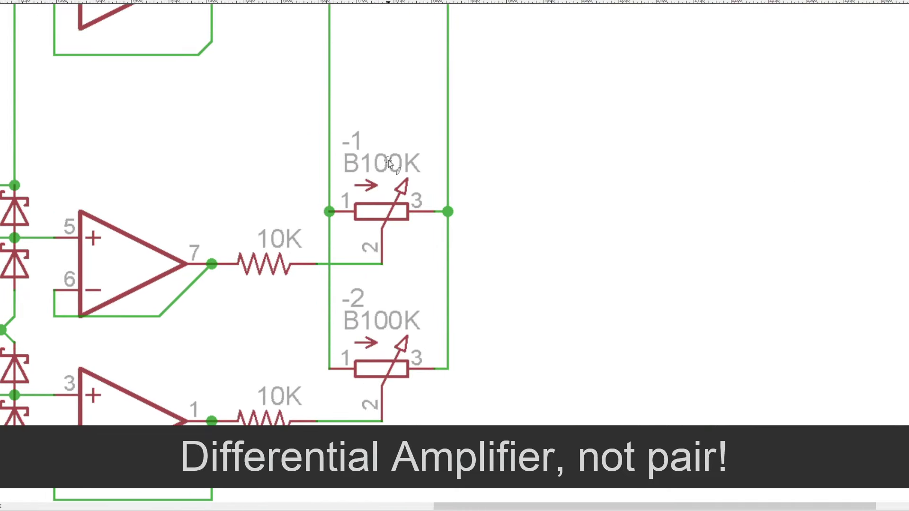
scroll(393, 292, up, 10)
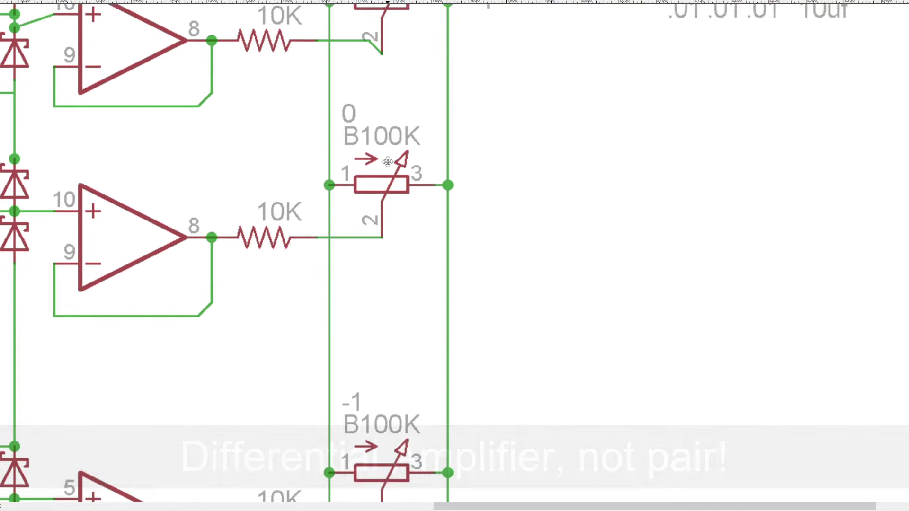
scroll(387, 305, up, 8)
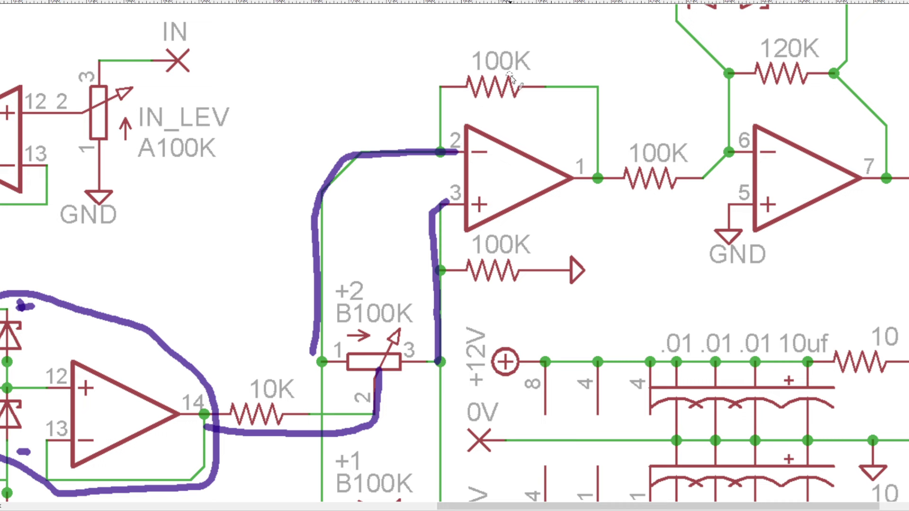
mouse_move(597, 178)
mouse_down()
mouse_move(625, 139)
mouse_move(652, 124)
mouse_move(643, 135)
mouse_up()
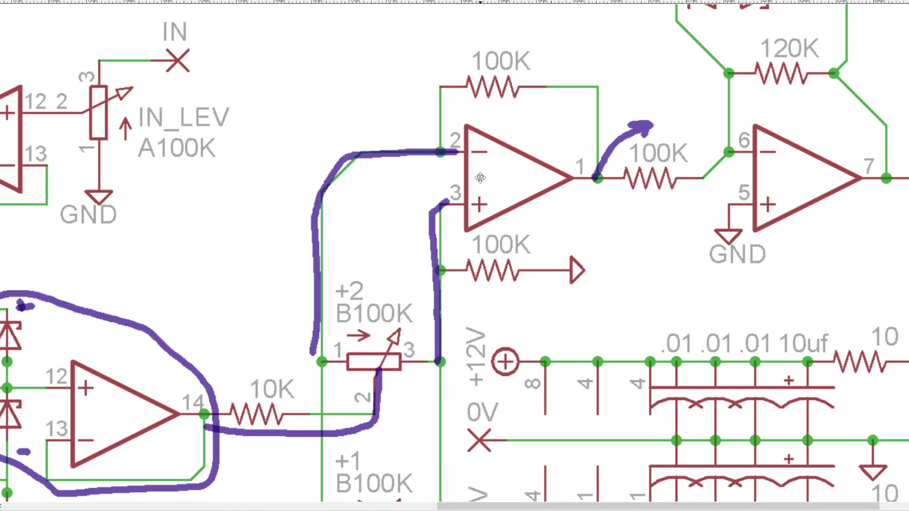
- Underline the 120K feedback resistor and draw a line along the 5.1V Zener pair at the output stage
mouse_move(481, 180)
middle_down()
mouse_move(467, 139)
mouse_move(481, 165)
middle_up()
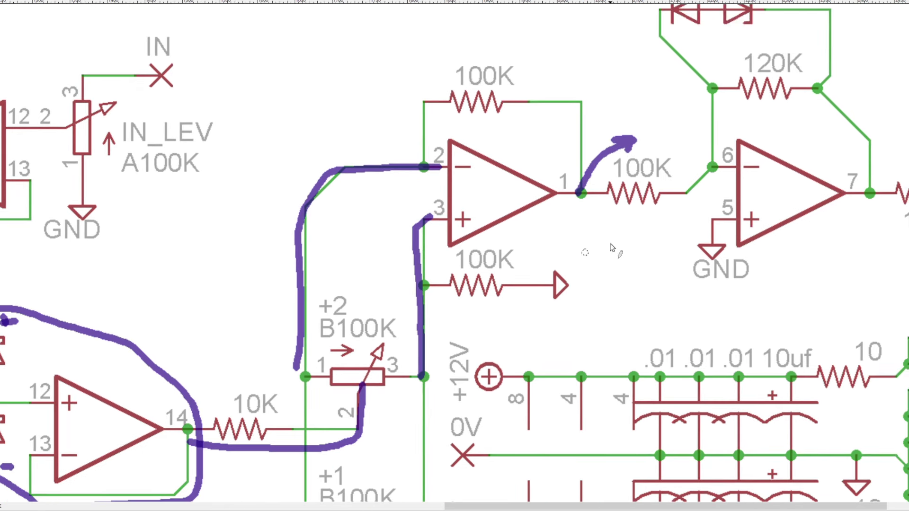
mouse_move(633, 232)
middle_down()
mouse_move(483, 300)
mouse_move(356, 286)
middle_up()
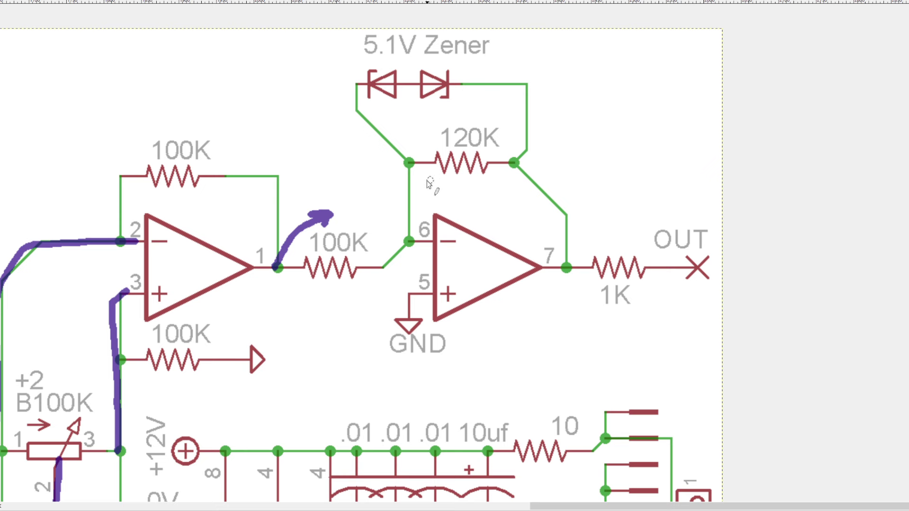
drag(412, 176, 531, 180)
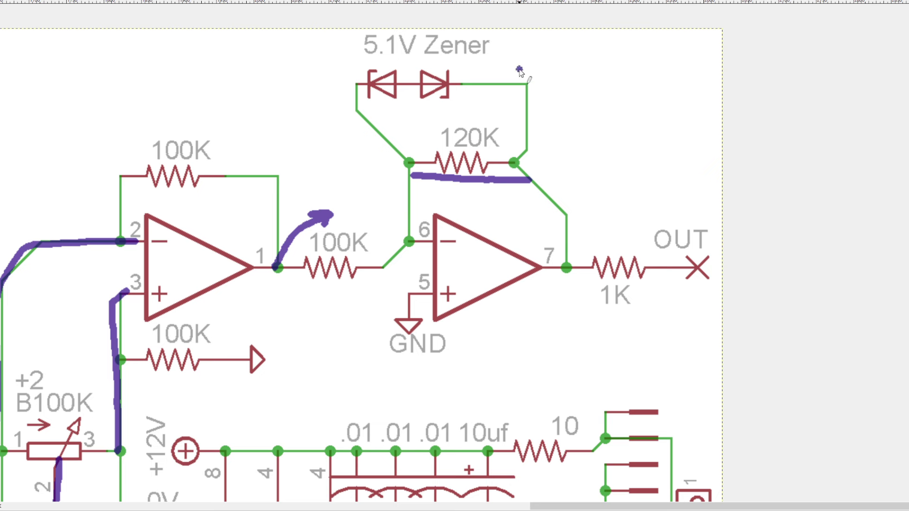
drag(519, 70, 326, 65)
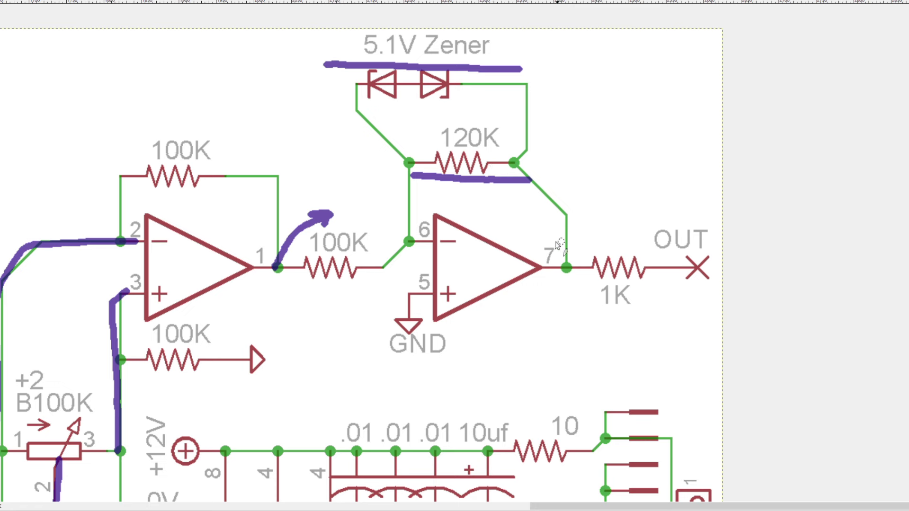
- Review the annotated signal path from the output stage back to the diode-clamped stages and the resistor ladder
middle_drag(307, 223, 421, 206)
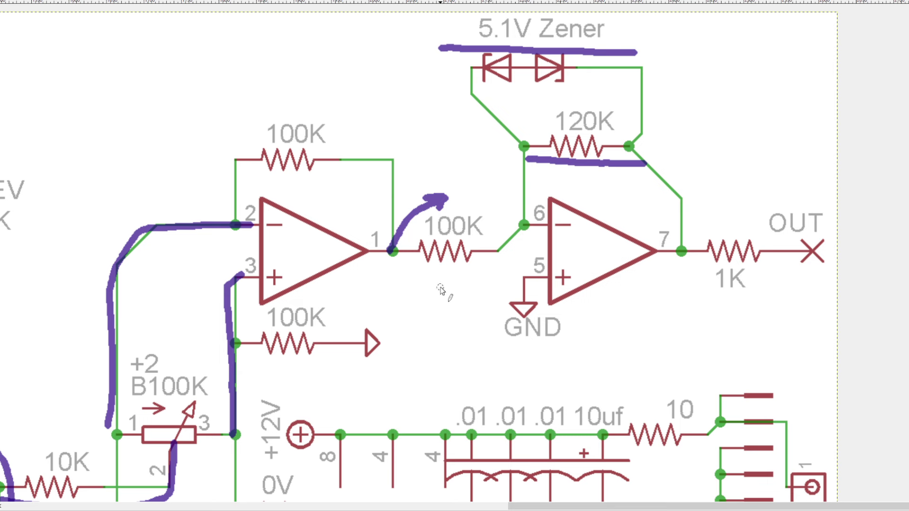
middle_drag(384, 255, 550, 233)
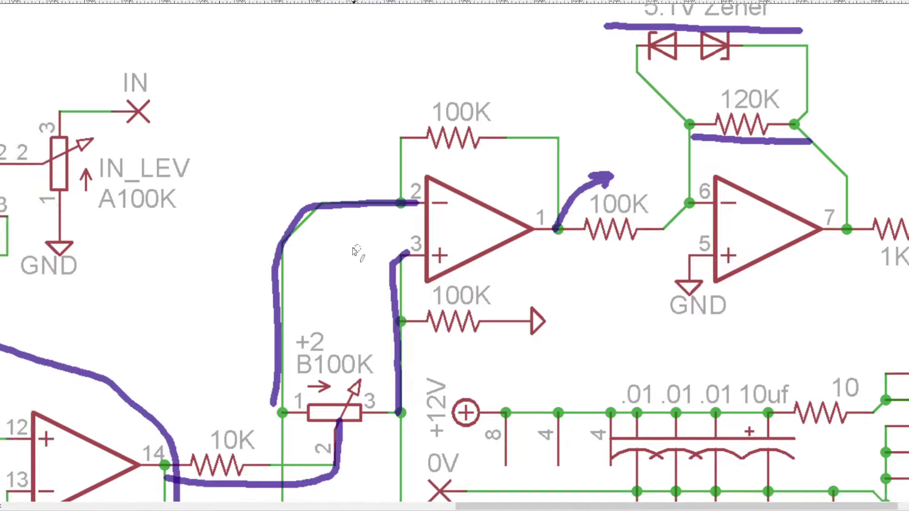
middle_drag(356, 247, 562, 177)
ctrl+scroll(338, 195, down, 2)
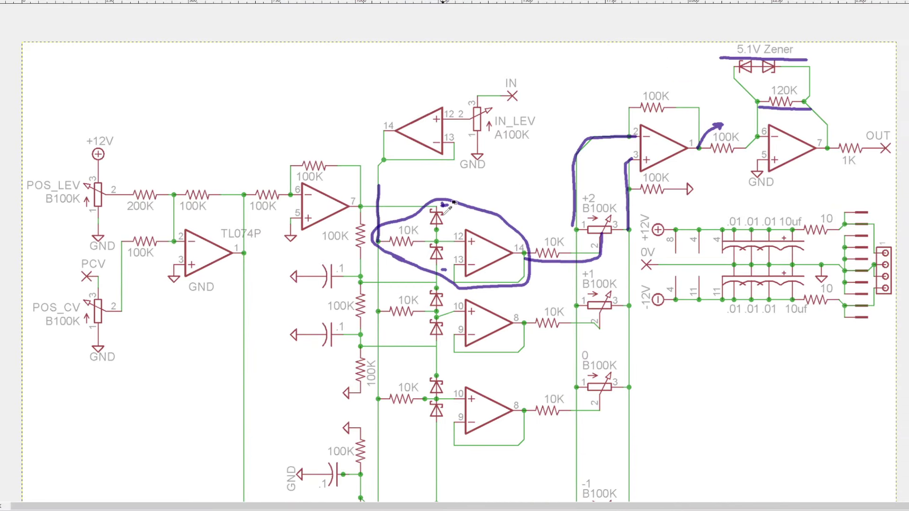
scroll(439, 220, up, 5)
scroll(448, 218, down, 15)
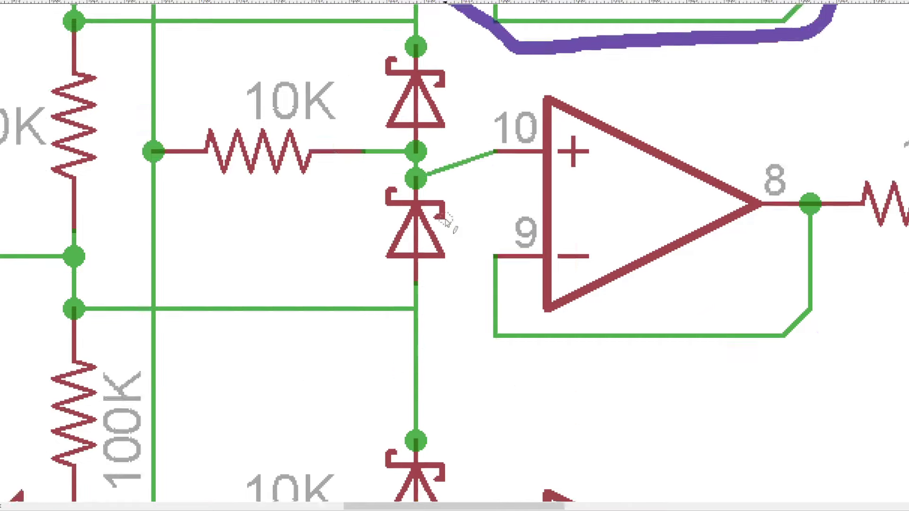
ctrl+scroll(438, 235, down, 2)
scroll(442, 229, down, 5)
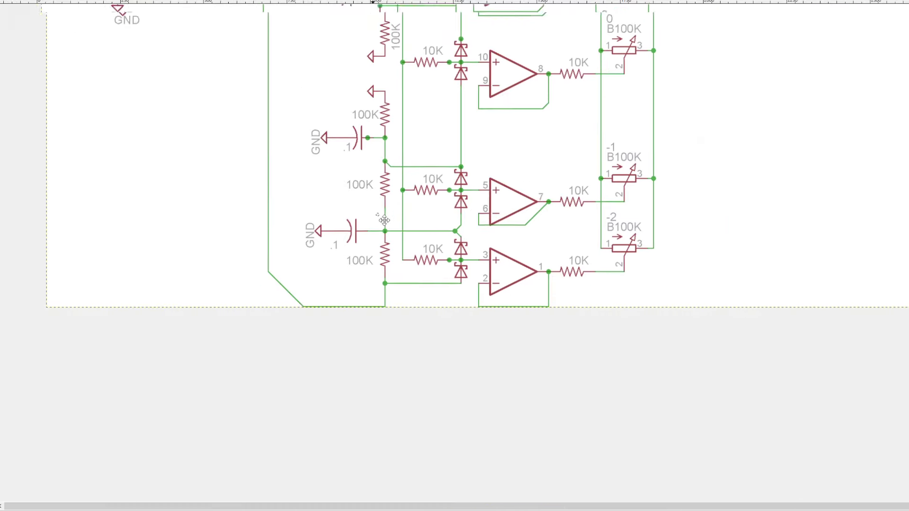
- Strike out POS in the POS_LEV and POS_CV labels and handwrite a replacement name above each
scroll(425, 136, up, 10)
middle_drag(443, 174, 420, 53)
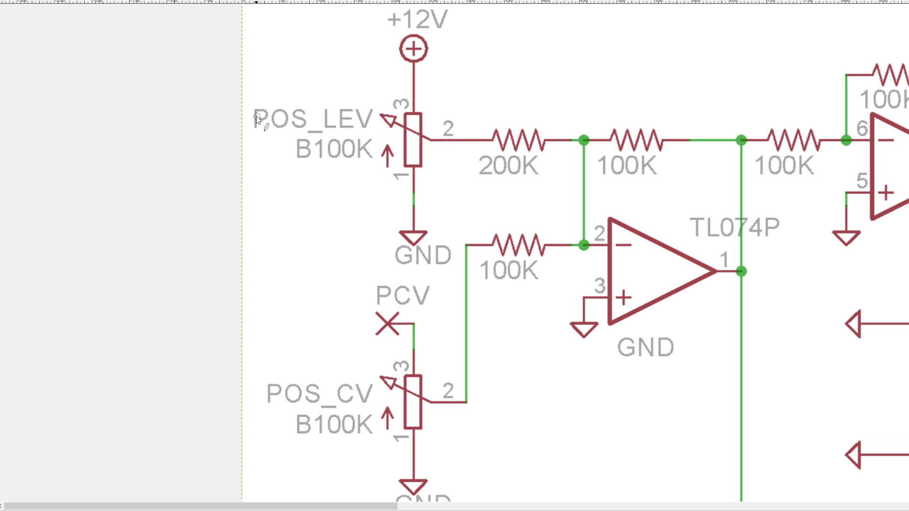
mouse_move(273, 85)
mouse_down()
mouse_move(289, 78)
mouse_move(299, 94)
mouse_up()
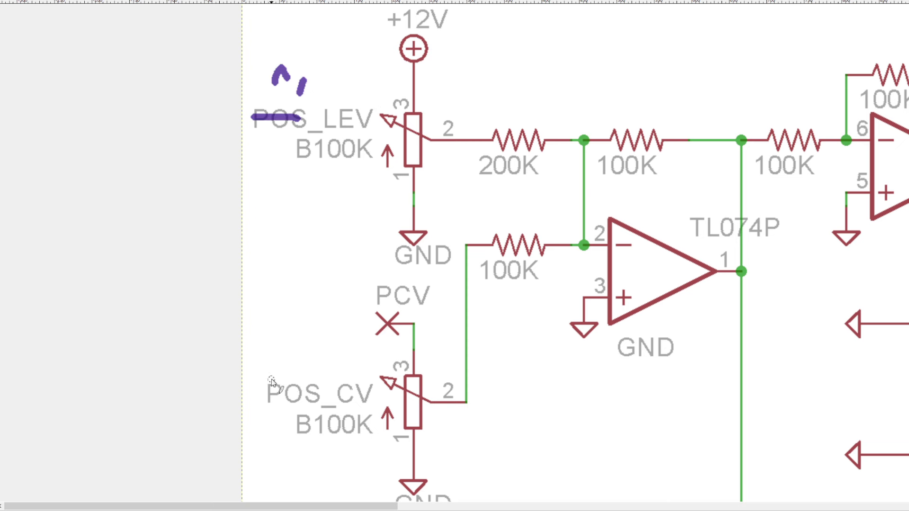
drag(278, 386, 319, 394)
mouse_move(265, 333)
mouse_down()
mouse_move(258, 341)
mouse_move(271, 350)
mouse_move(302, 352)
mouse_move(304, 342)
mouse_up()
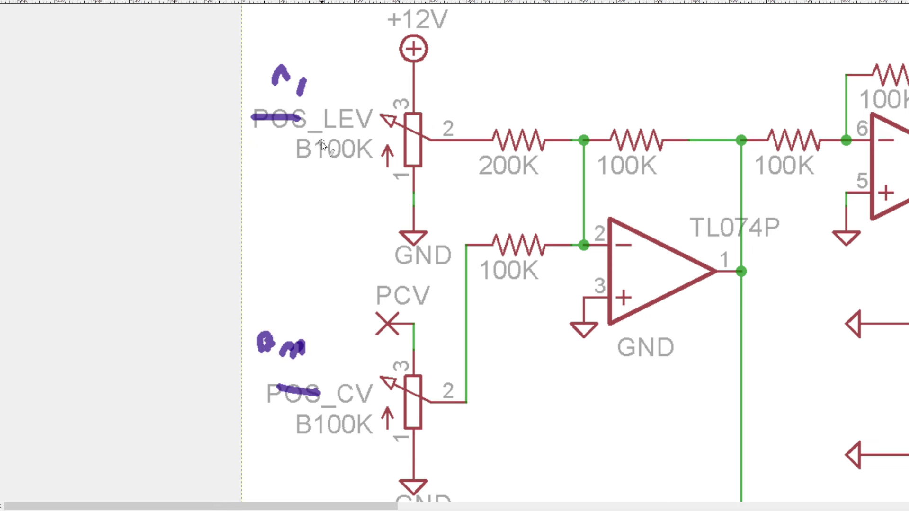
- Underline the 200K resistor value, then write +5 above the POS_LEV wiper line and 0 above the 100K CV resistor's input
mouse_move(574, 91)
middle_down()
mouse_move(443, 102)
mouse_move(359, 136)
middle_up()
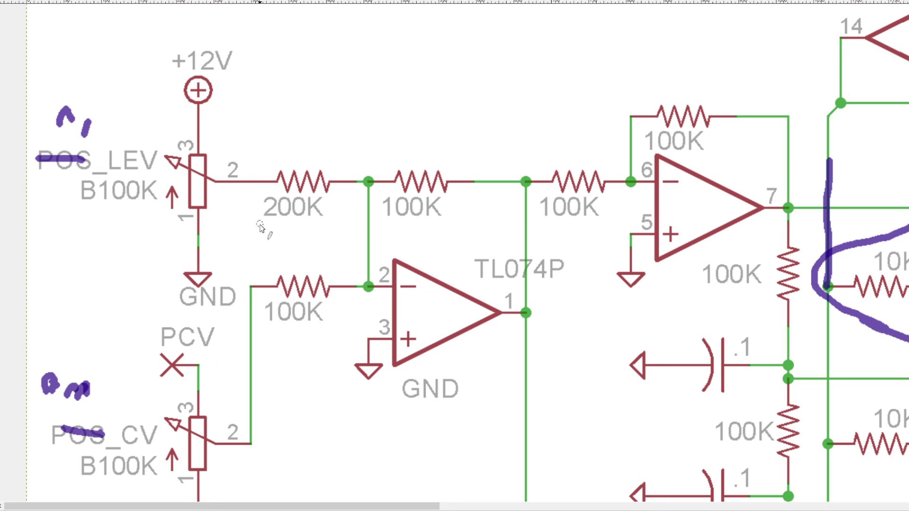
drag(260, 226, 319, 225)
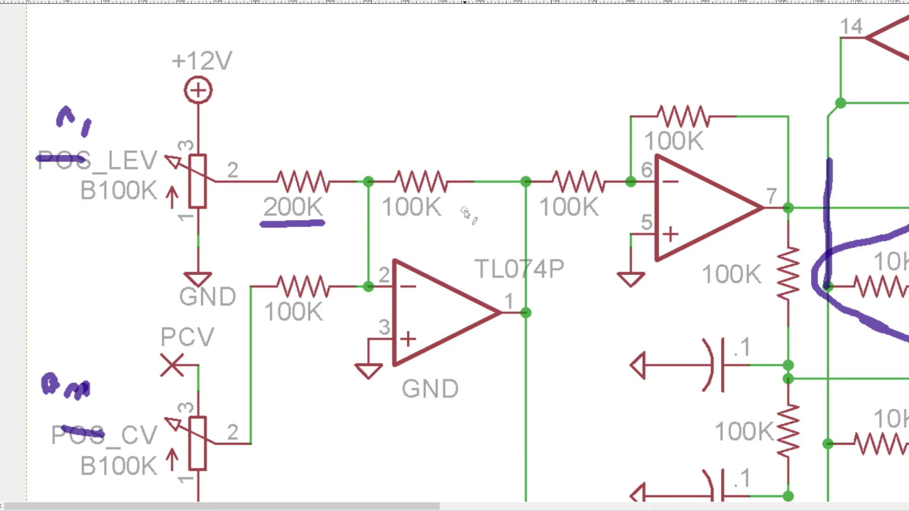
middle_drag(457, 232, 400, 237)
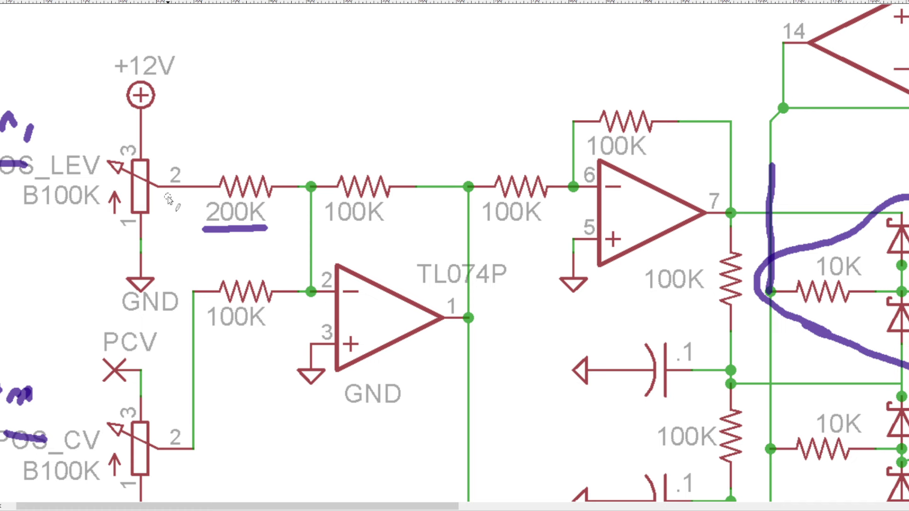
mouse_move(186, 138)
mouse_down()
mouse_move(180, 156)
mouse_move(208, 151)
mouse_move(201, 155)
mouse_up()
mouse_move(188, 264)
mouse_down()
mouse_move(203, 265)
mouse_move(180, 263)
mouse_up()
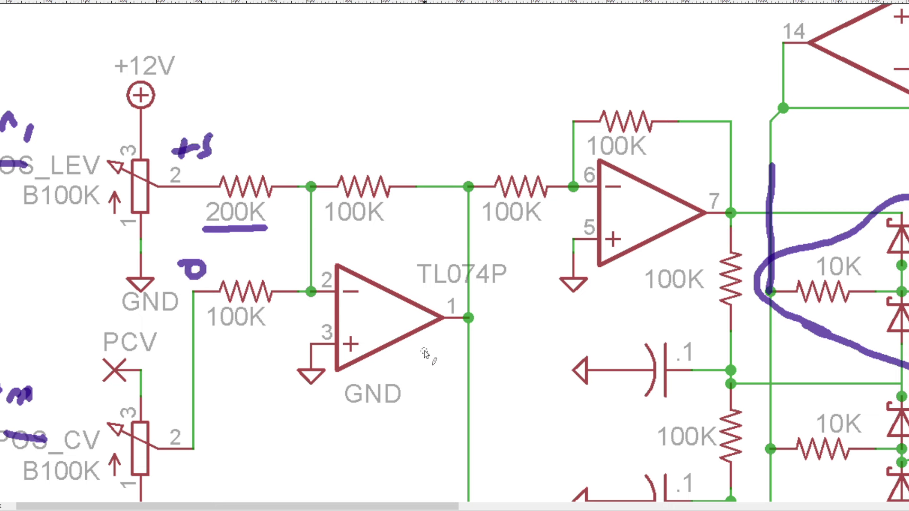
- Handwrite the output voltage beside the TL074P op-amp's output line
drag(482, 360, 507, 365)
mouse_move(510, 347)
mouse_down()
mouse_move(512, 374)
mouse_move(535, 365)
mouse_move(529, 375)
mouse_up()
click(518, 371)
- Write -2.5 below the diode pair of the lowest stage, at the lower end of the resistor ladder
middle_drag(530, 438, 466, 258)
mouse_move(468, 280)
mouse_down()
mouse_move(426, 208)
mouse_move(388, 71)
mouse_move(337, 61)
mouse_up()
middle_drag(336, 290, 315, 157)
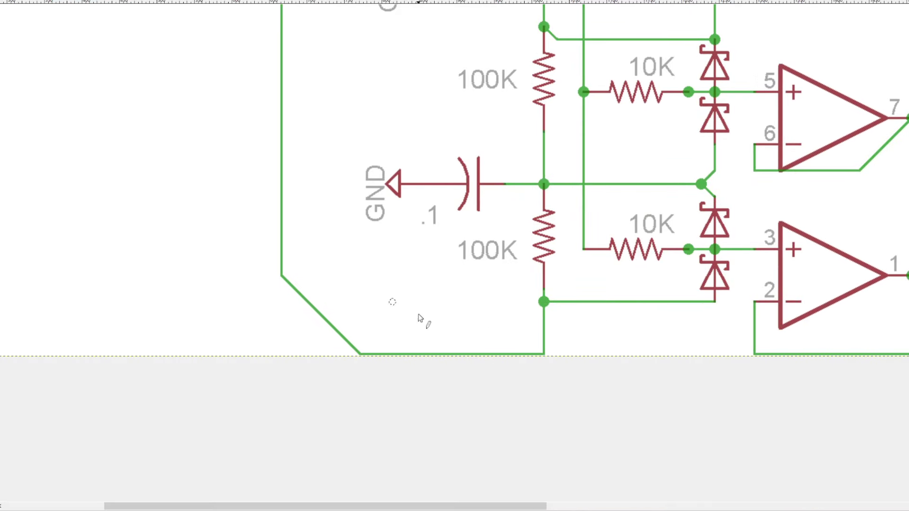
middle_drag(512, 298, 367, 289)
mouse_move(481, 320)
mouse_down()
mouse_move(548, 326)
mouse_move(553, 337)
mouse_up()
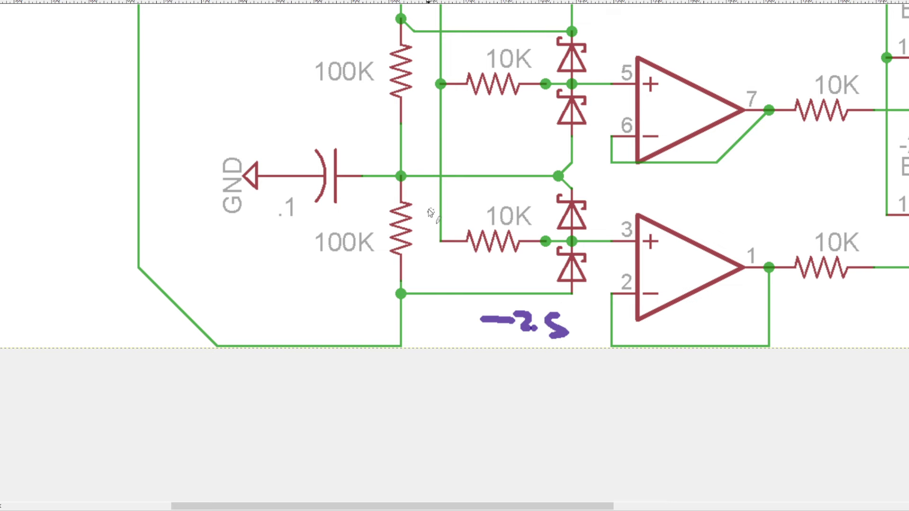
- Rewrite the POS_LEV wiper voltage as +6, strike out -2.5 at the TL074P op-amp's output and write -3 above it
middle_drag(427, 207, 423, 315)
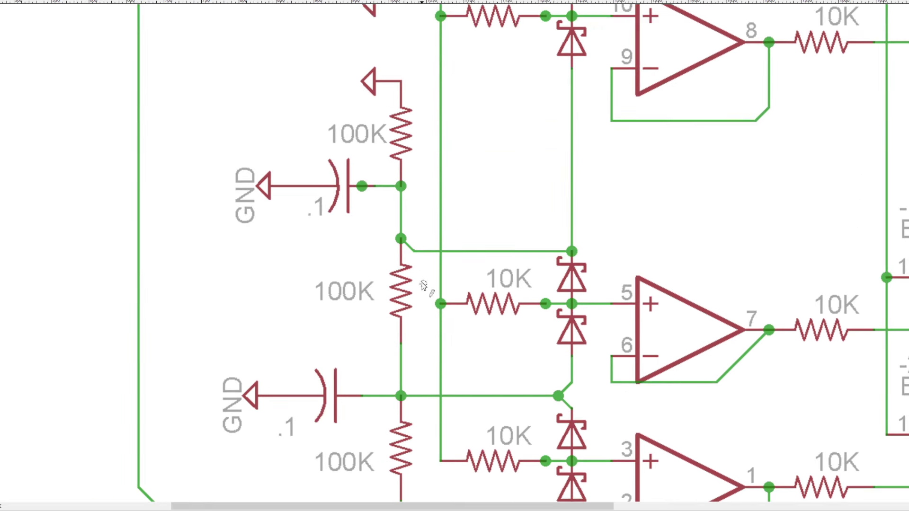
drag(420, 284, 414, 236)
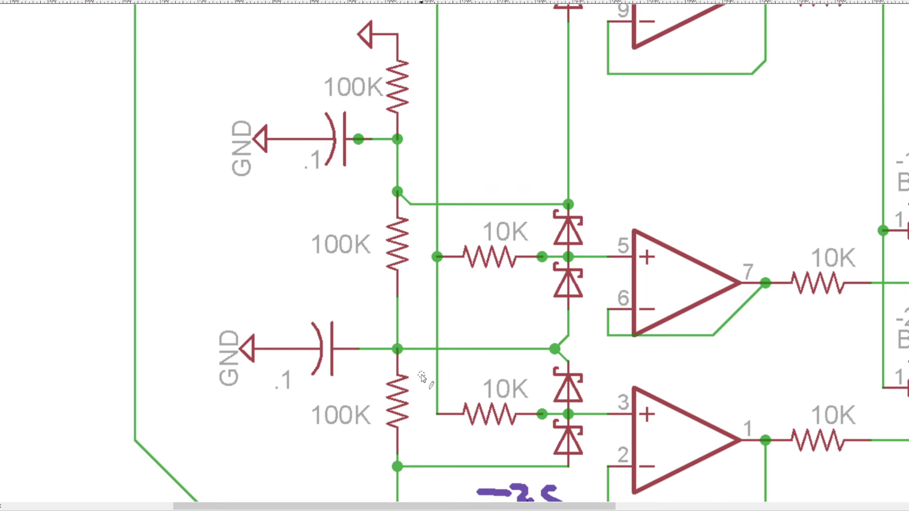
middle_drag(397, 344, 412, 278)
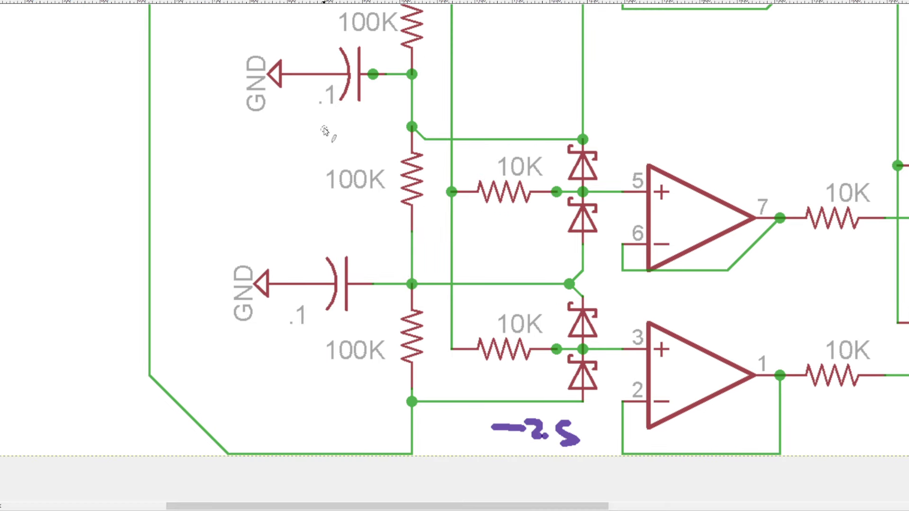
middle_drag(324, 129, 508, 384)
middle_drag(352, 179, 536, 408)
middle_drag(368, 185, 469, 487)
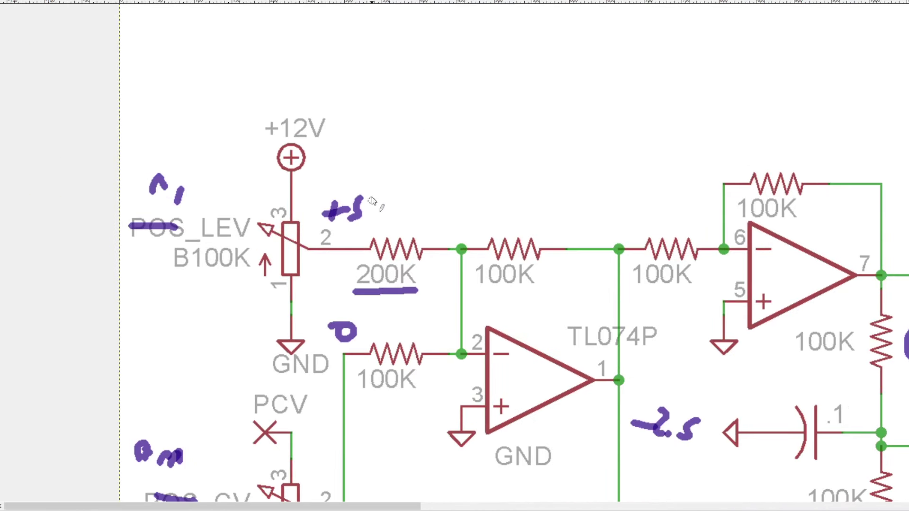
mouse_move(370, 196)
mouse_down()
mouse_move(356, 219)
mouse_move(362, 210)
mouse_up()
drag(634, 422, 700, 439)
drag(637, 389, 660, 391)
mouse_move(669, 381)
mouse_down()
mouse_move(677, 384)
mouse_move(665, 401)
mouse_up()
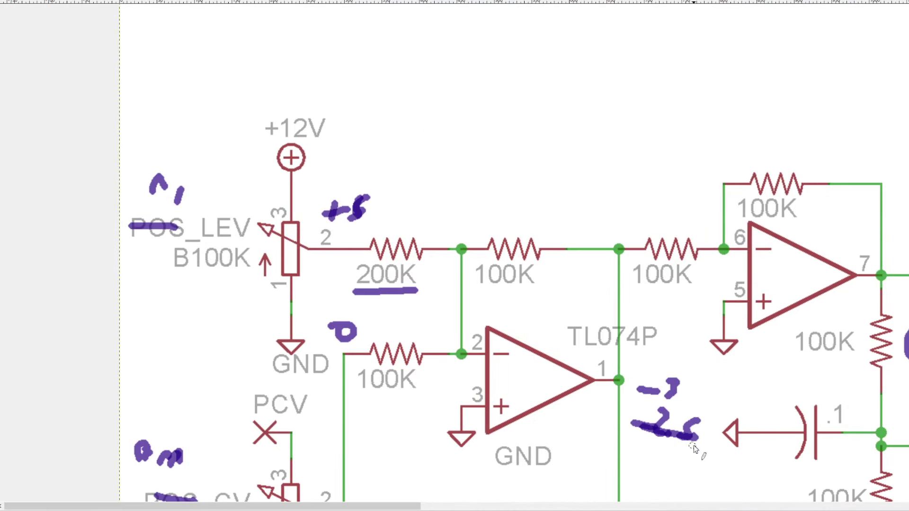
- Strike out the -2.5 below the lowest stage's diode pair and write -3 beside it
middle_drag(685, 435, 511, 137)
middle_drag(648, 344, 444, 40)
middle_drag(694, 400, 584, 162)
mouse_move(480, 387)
mouse_down()
mouse_move(569, 401)
mouse_move(547, 381)
mouse_up()
drag(559, 377, 550, 390)
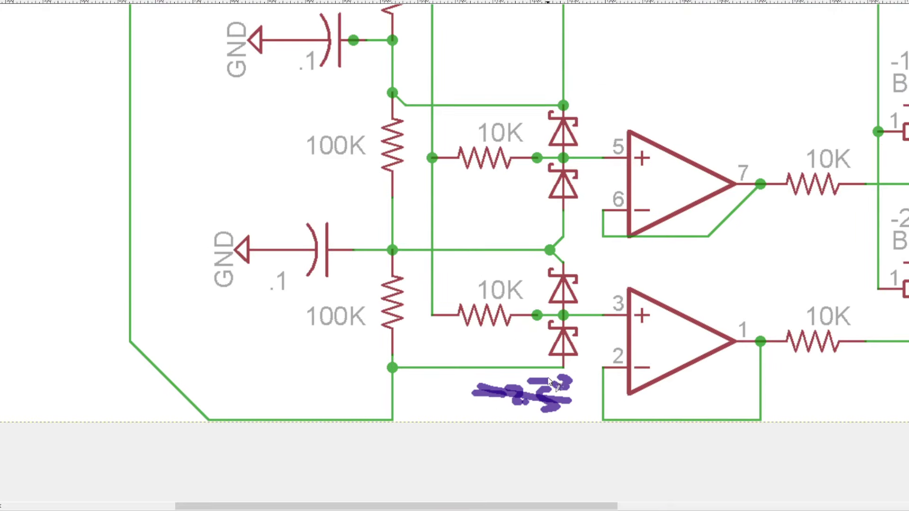
- Write -2 above the ladder line between the two lowest stages and -1 above the ladder line feeding the stage above
drag(468, 229, 485, 229)
drag(497, 217, 511, 238)
mouse_move(469, 88)
mouse_down()
mouse_move(508, 88)
mouse_move(524, 76)
mouse_move(523, 96)
mouse_up()
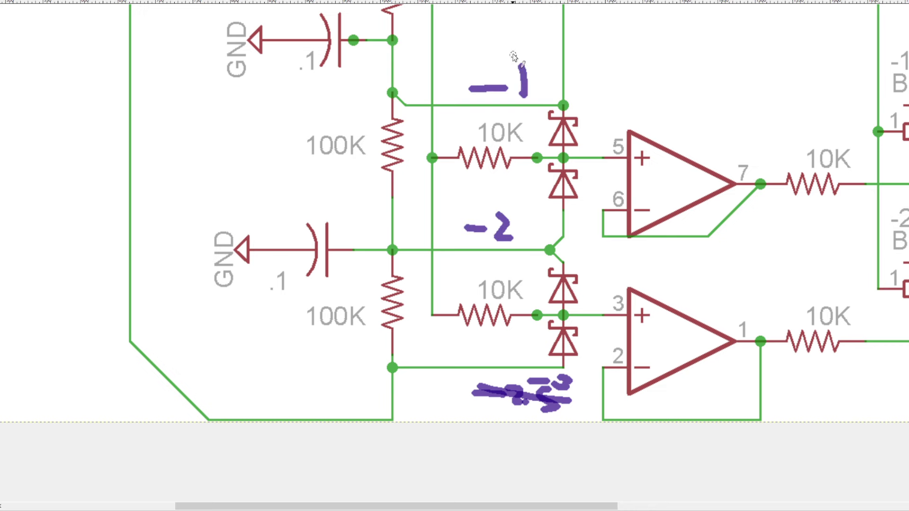
- Write +3 above the 100K feedback resistor of the inverting op-amp that drives the ladder's upper end
mouse_move(509, 52)
middle_down()
mouse_move(507, 190)
mouse_move(472, 64)
middle_up()
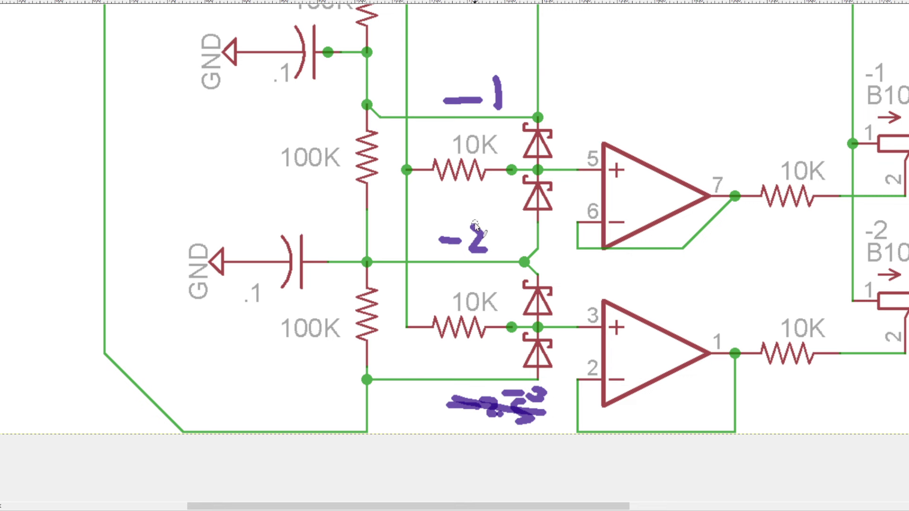
middle_drag(473, 192, 489, 258)
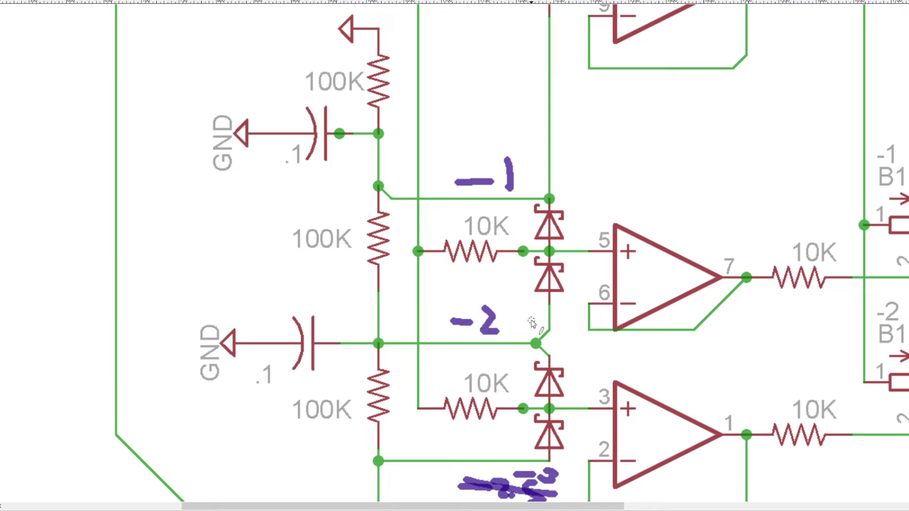
middle_drag(549, 381, 548, 308)
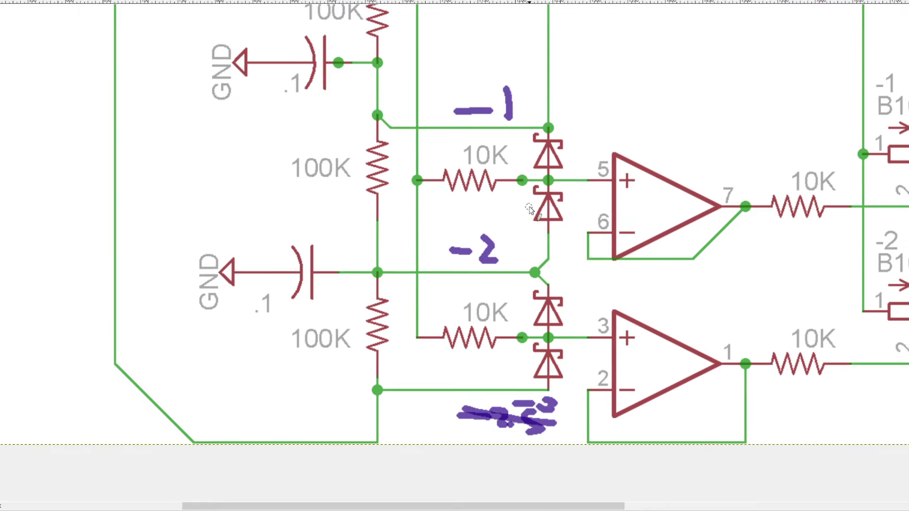
middle_drag(528, 207, 612, 453)
middle_drag(535, 182, 614, 429)
scroll(561, 377, up, 1)
scroll(560, 377, left, 2)
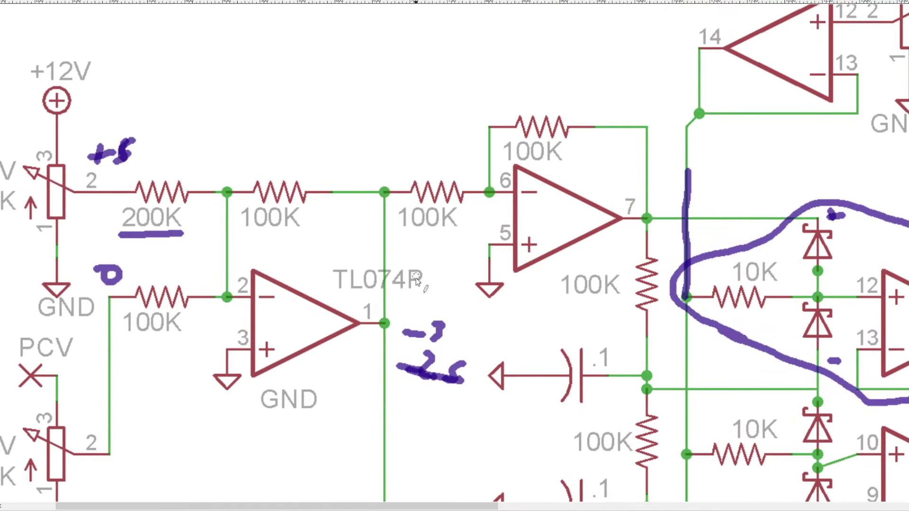
drag(606, 97, 528, 108)
drag(576, 76, 575, 111)
mouse_move(612, 74)
mouse_down()
mouse_move(638, 87)
mouse_move(624, 118)
mouse_up()
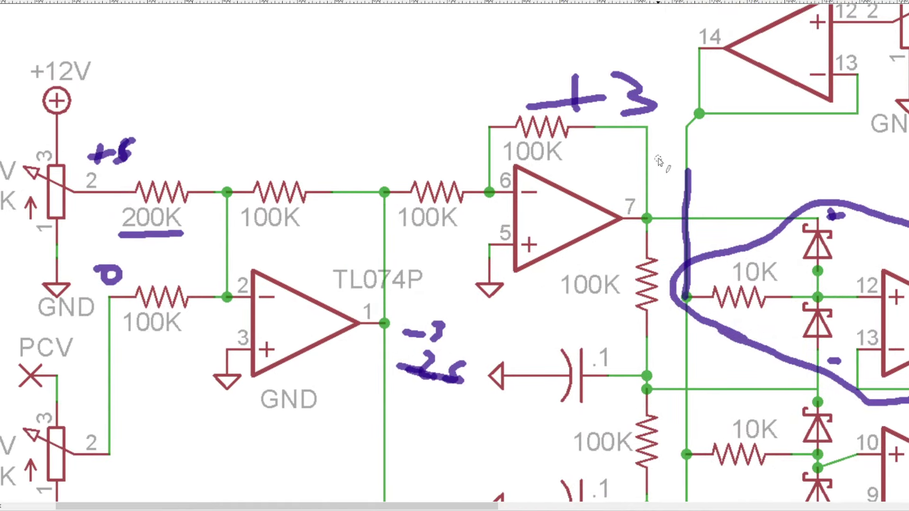
- Write 2 and 1 beside the two .1 capacitor nodes on the positive half of the 100K resistor ladder
scroll(658, 161, down, 2)
scroll(659, 161, right, 1)
mouse_move(544, 183)
mouse_down()
mouse_move(558, 189)
mouse_move(566, 232)
mouse_up()
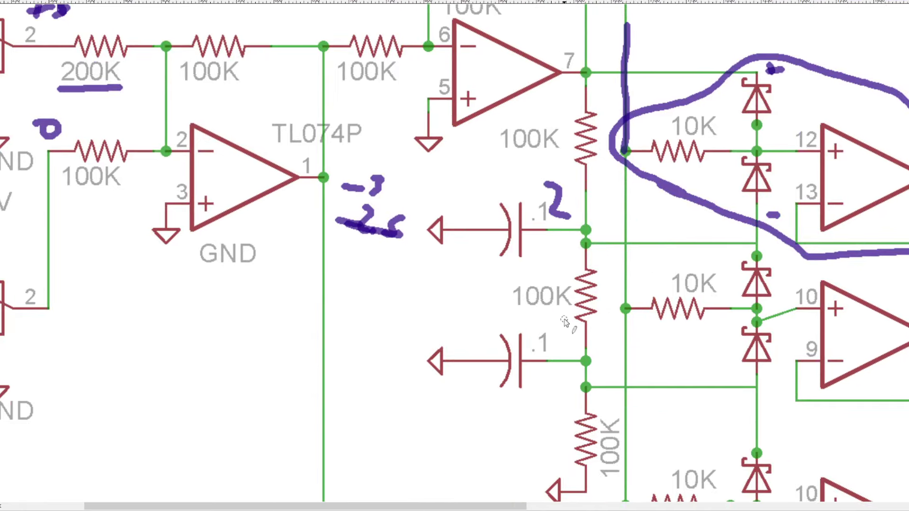
drag(565, 321, 560, 353)
- Review the annotated voltages from the level controls along the resistor ladder, then the clamped stages, mixing pots and power supply section
scroll(548, 327, right, 2)
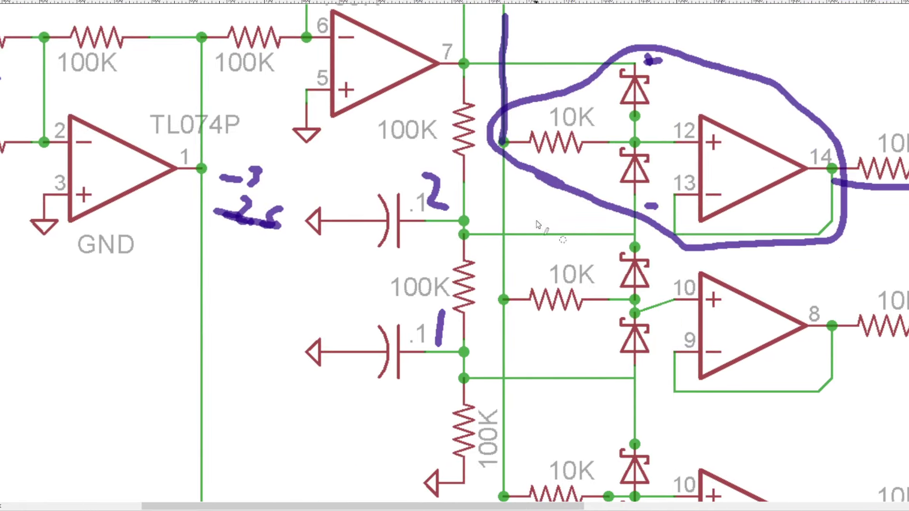
middle_drag(592, 251, 552, 402)
scroll(551, 403, left, 5)
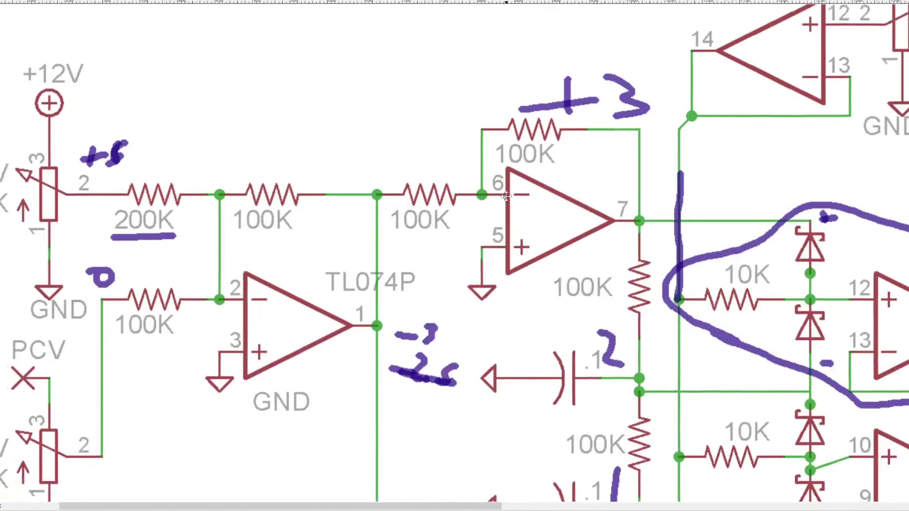
scroll(258, 118, left, 2)
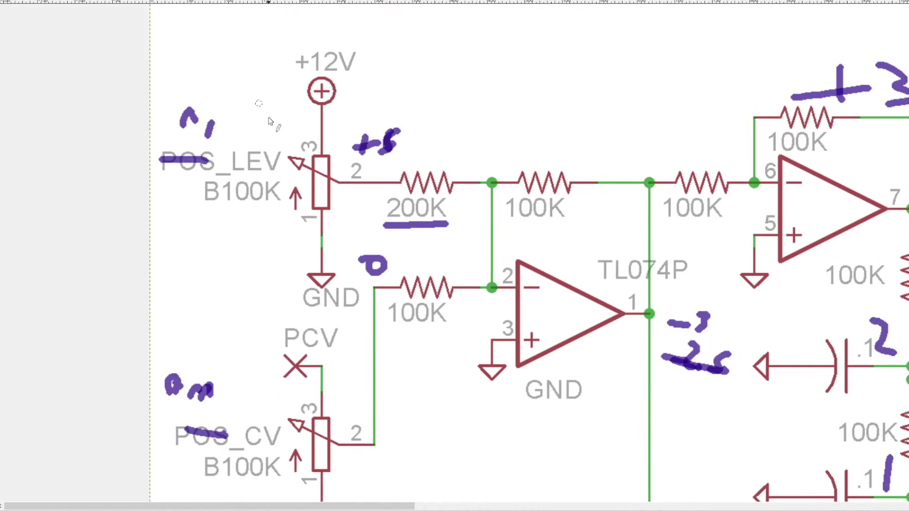
scroll(431, 124, right, 6)
scroll(431, 124, down, 12)
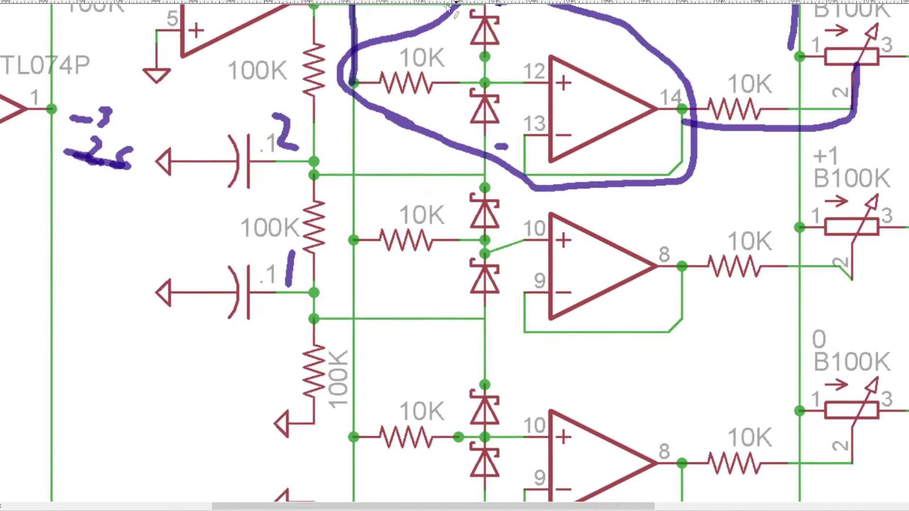
scroll(438, 109, left, 2)
scroll(440, 97, up, 15)
scroll(440, 97, right, 2)
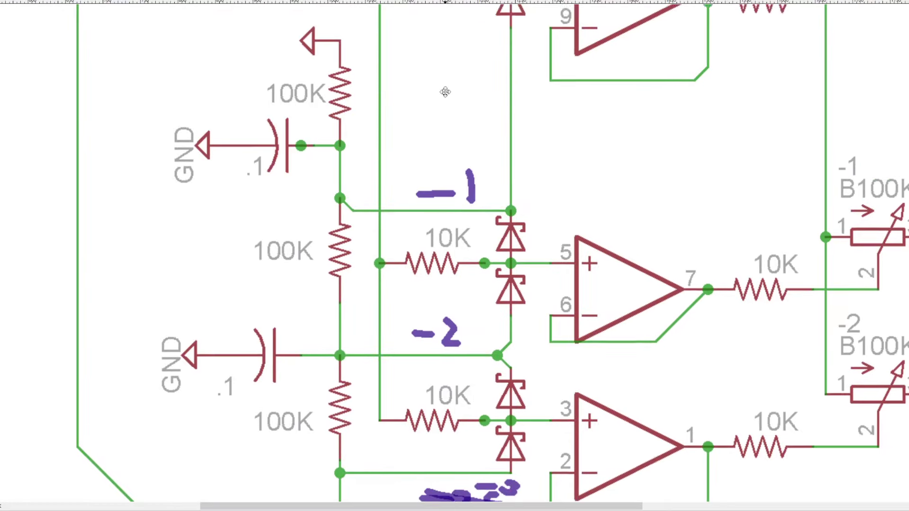
middle_drag(468, 267, 463, 284)
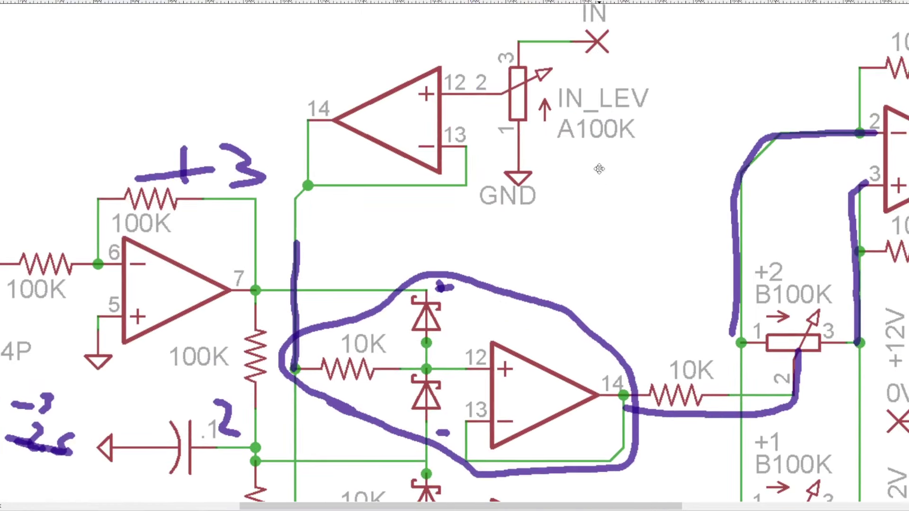
middle_drag(598, 169, 412, 150)
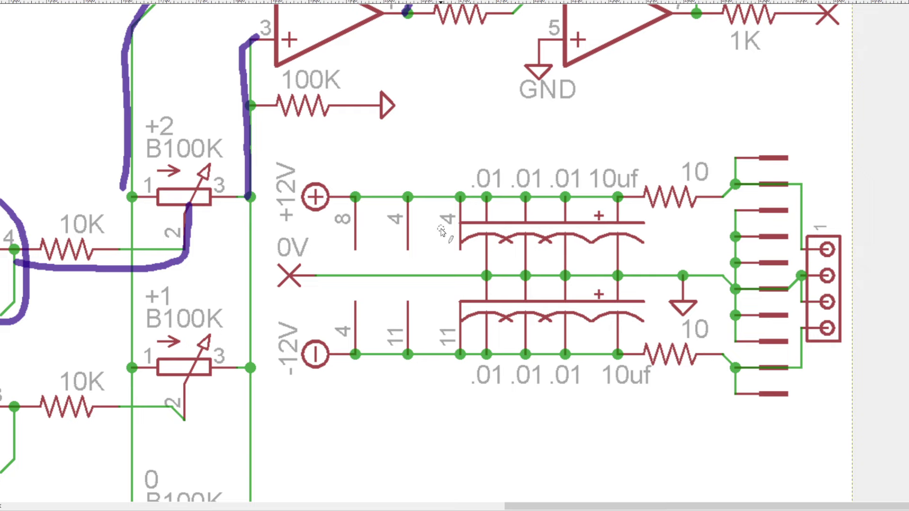
mouse_move(397, 144)
middle_down()
mouse_move(406, 323)
mouse_move(445, 326)
mouse_move(571, 265)
middle_up()
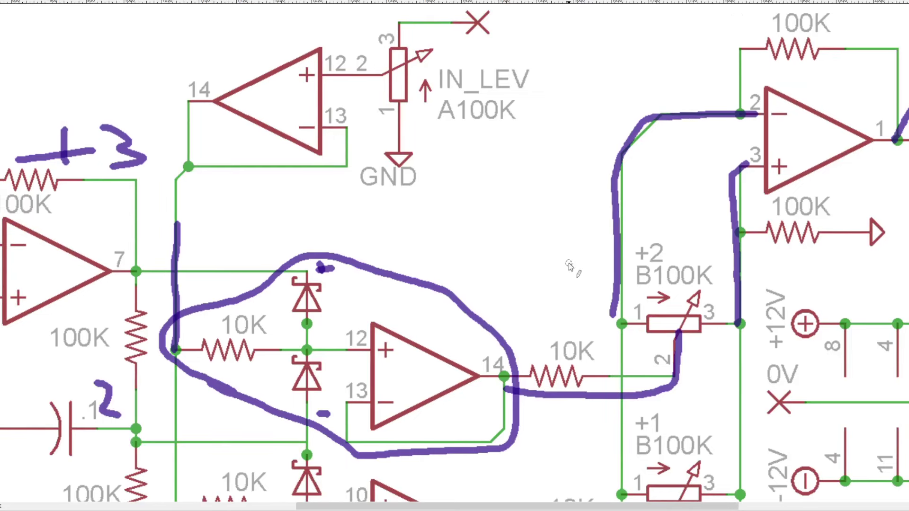